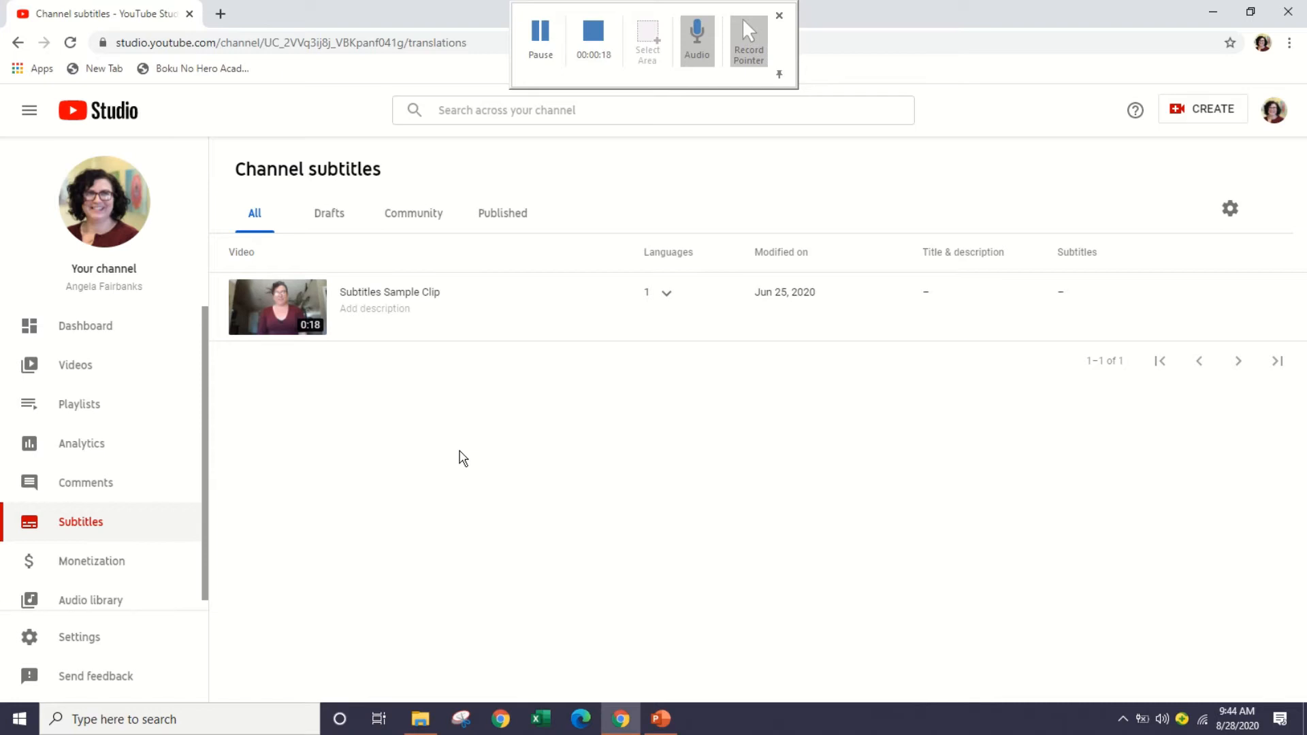
- Open the English subtitles of the Subtitles Sample Clip video and start creating new subtitles or CC
click(432, 300)
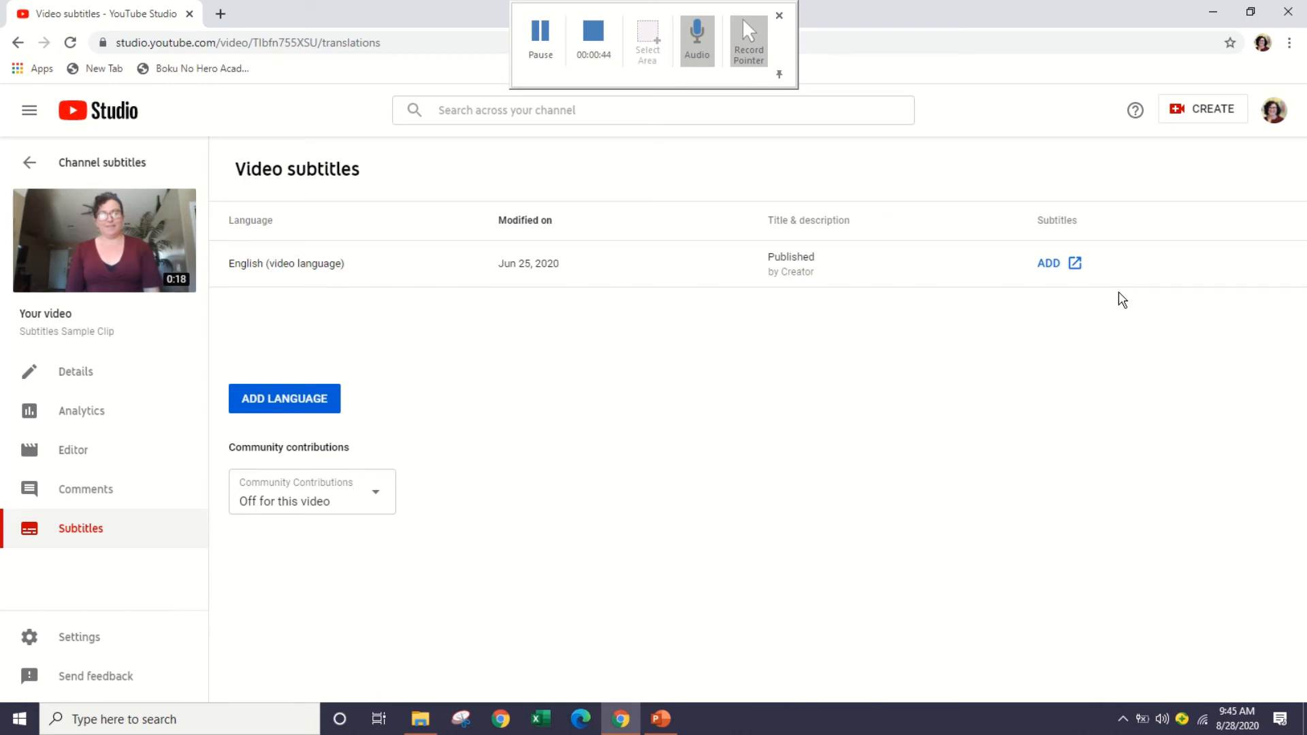
click(1073, 265)
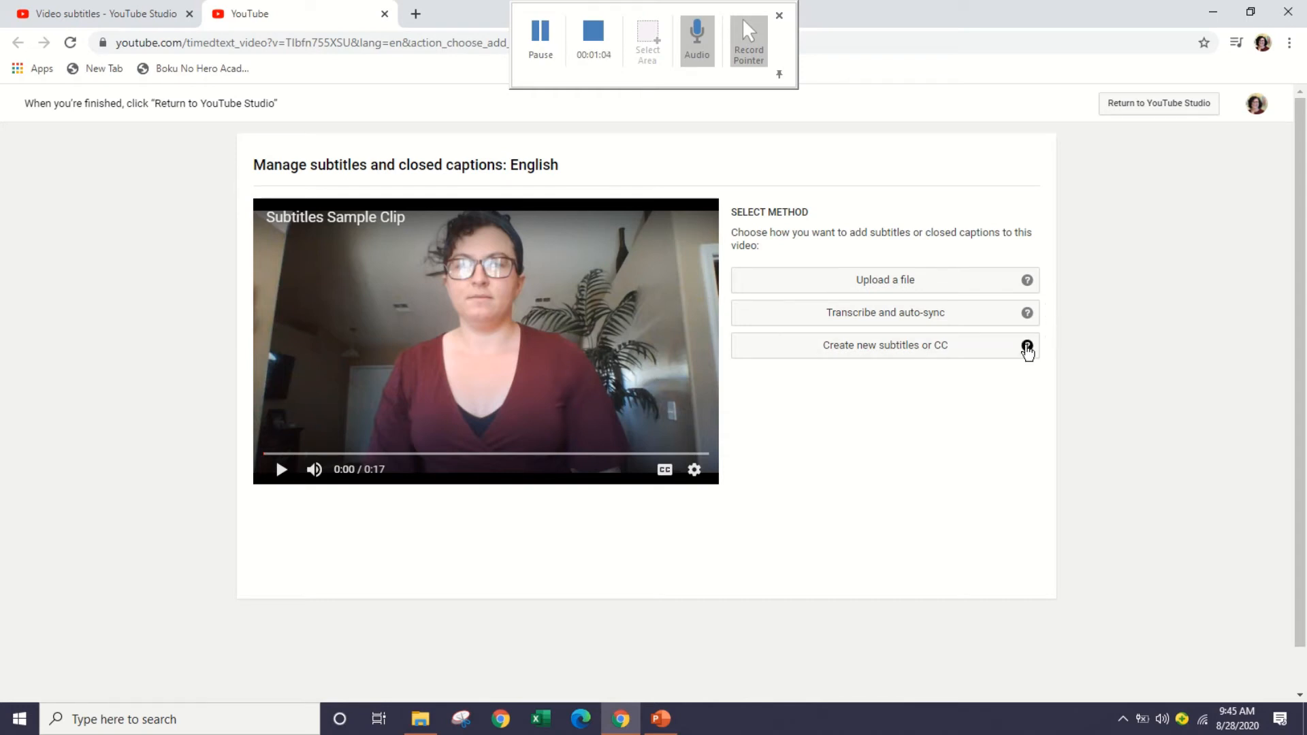
click(1028, 347)
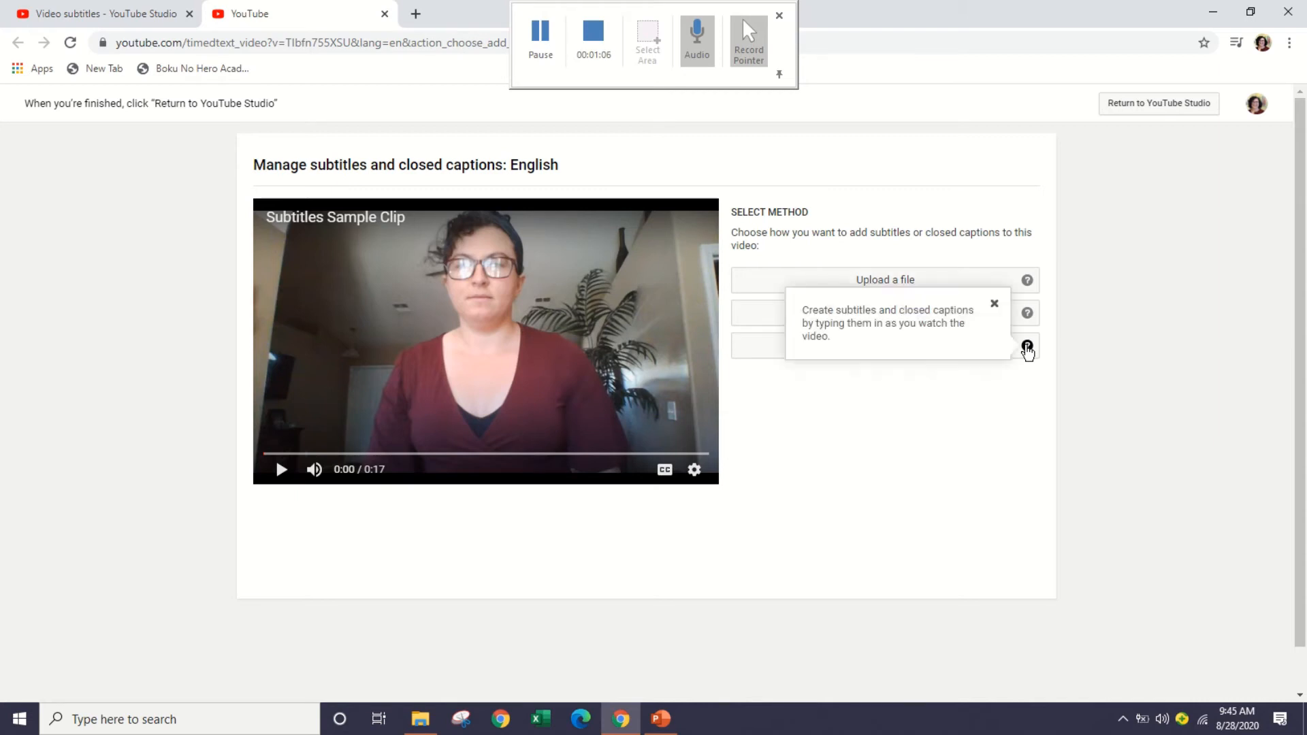
click(980, 414)
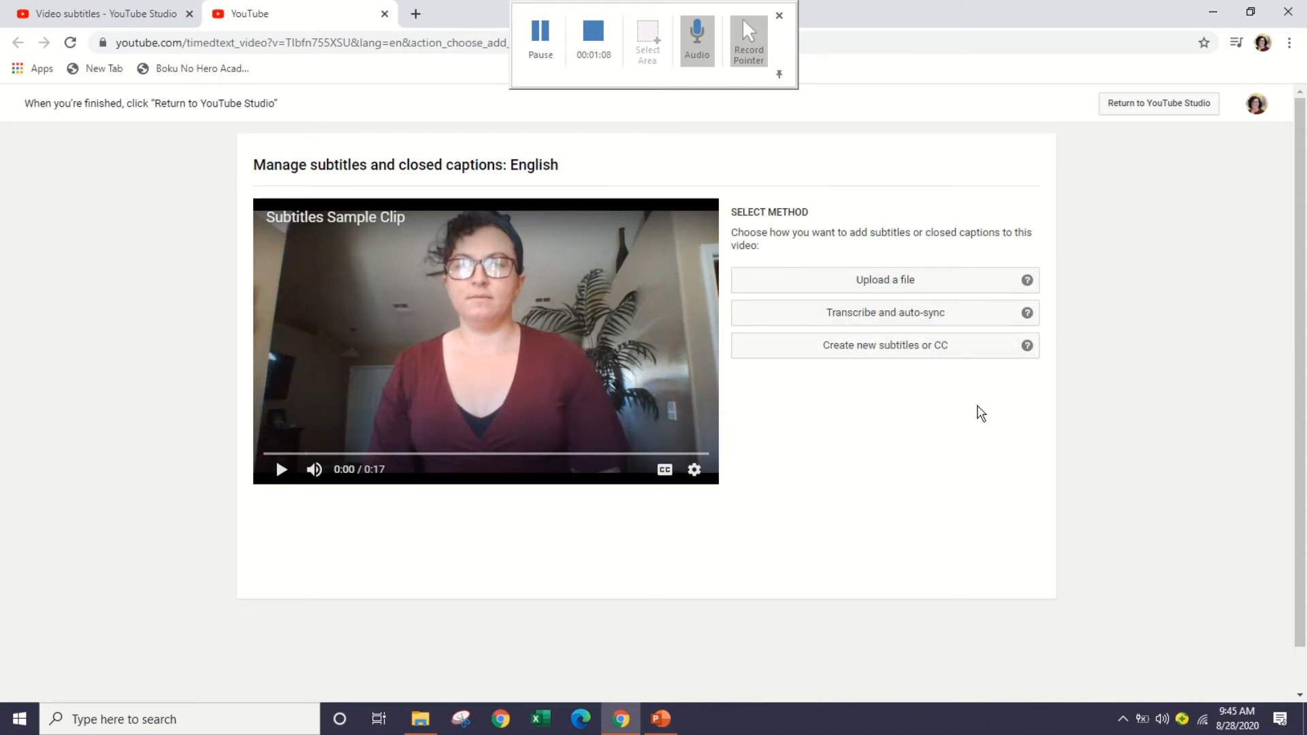
click(949, 355)
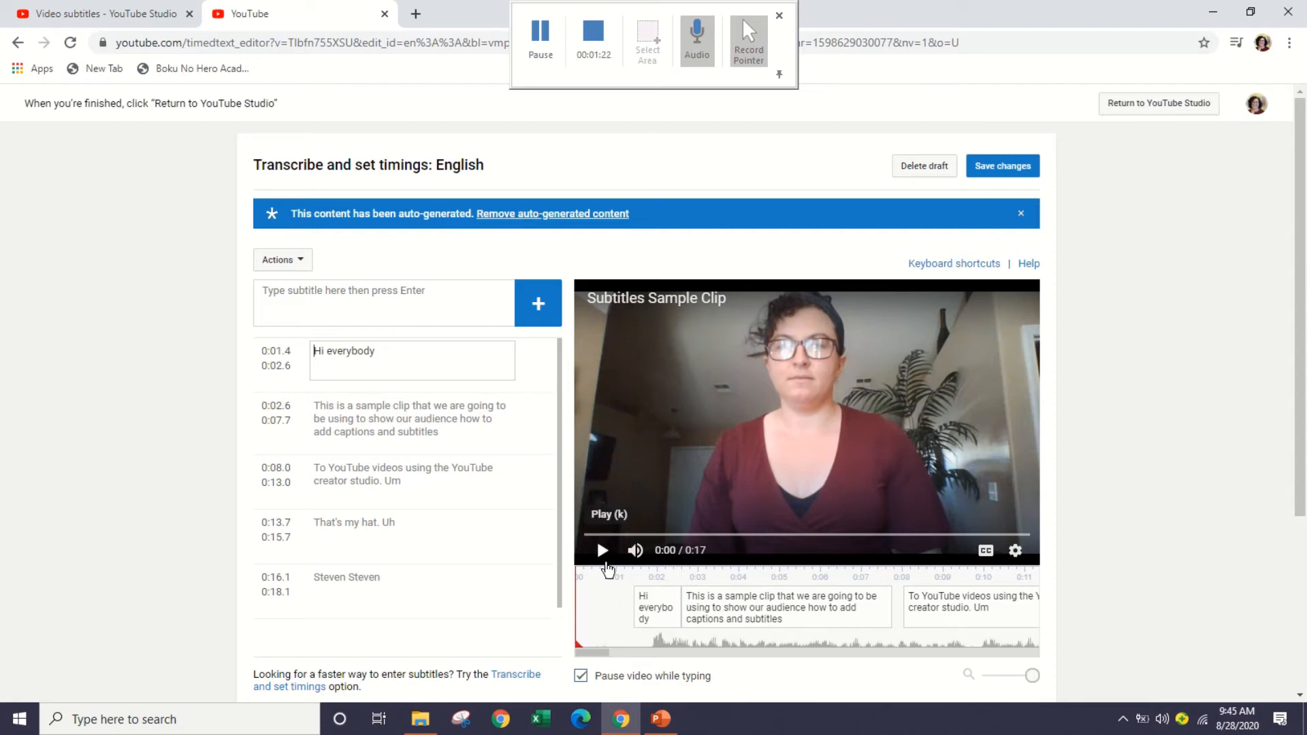
- Play the clip to review its auto-generated captions and correct "hat" to "cat" in the 0:13.7 caption
click(603, 555)
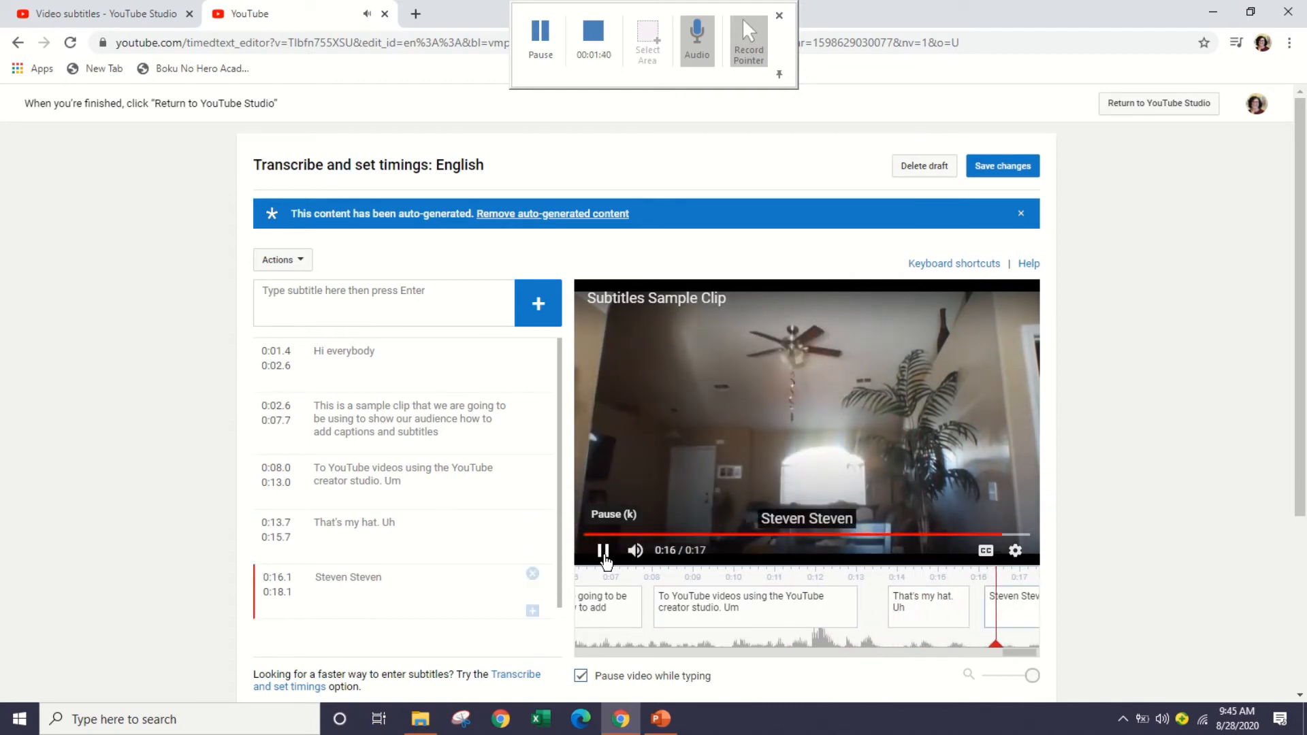
click(604, 560)
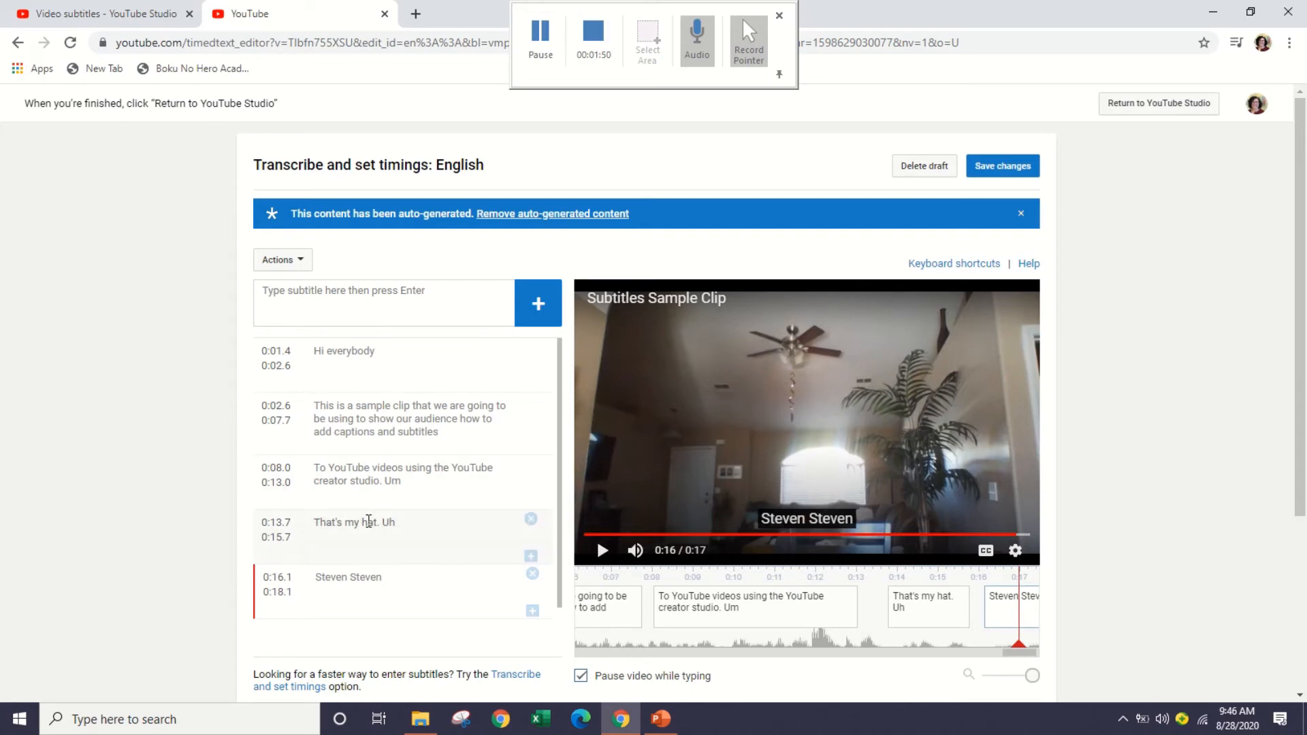
click(369, 522)
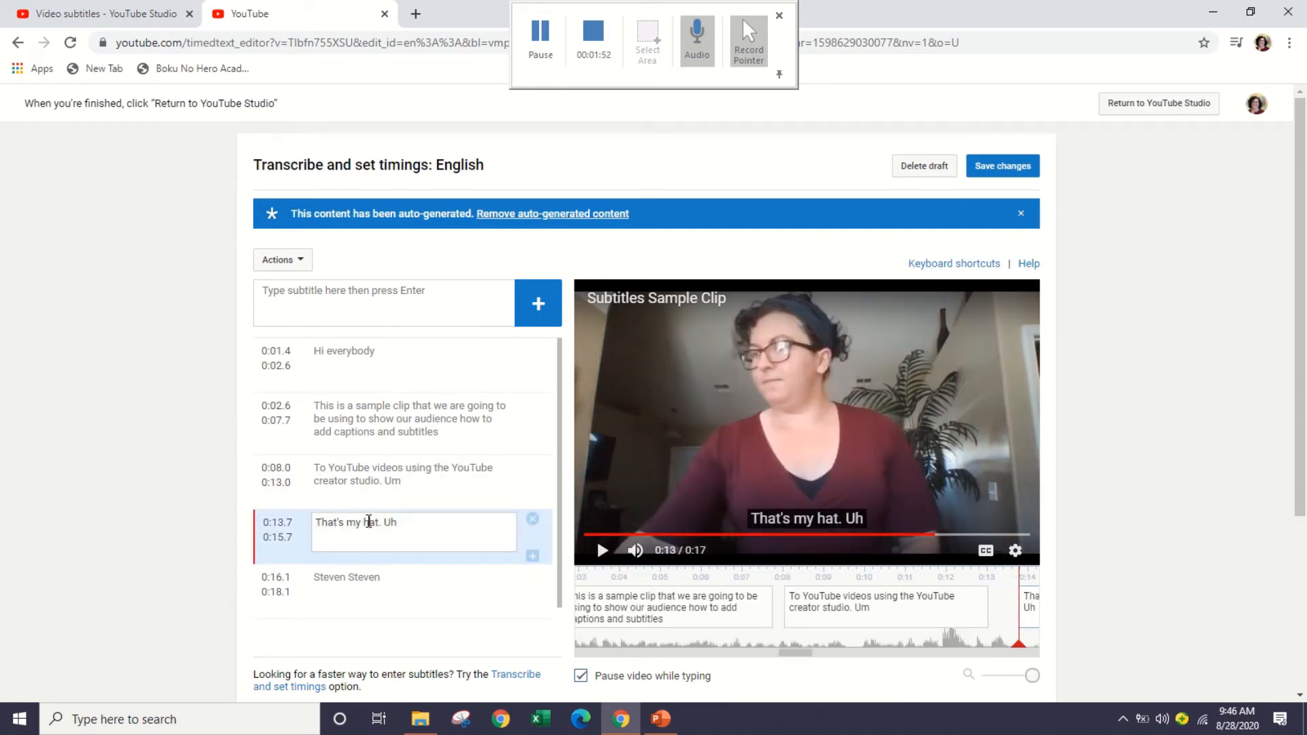
key(BackSpace)
text(c)
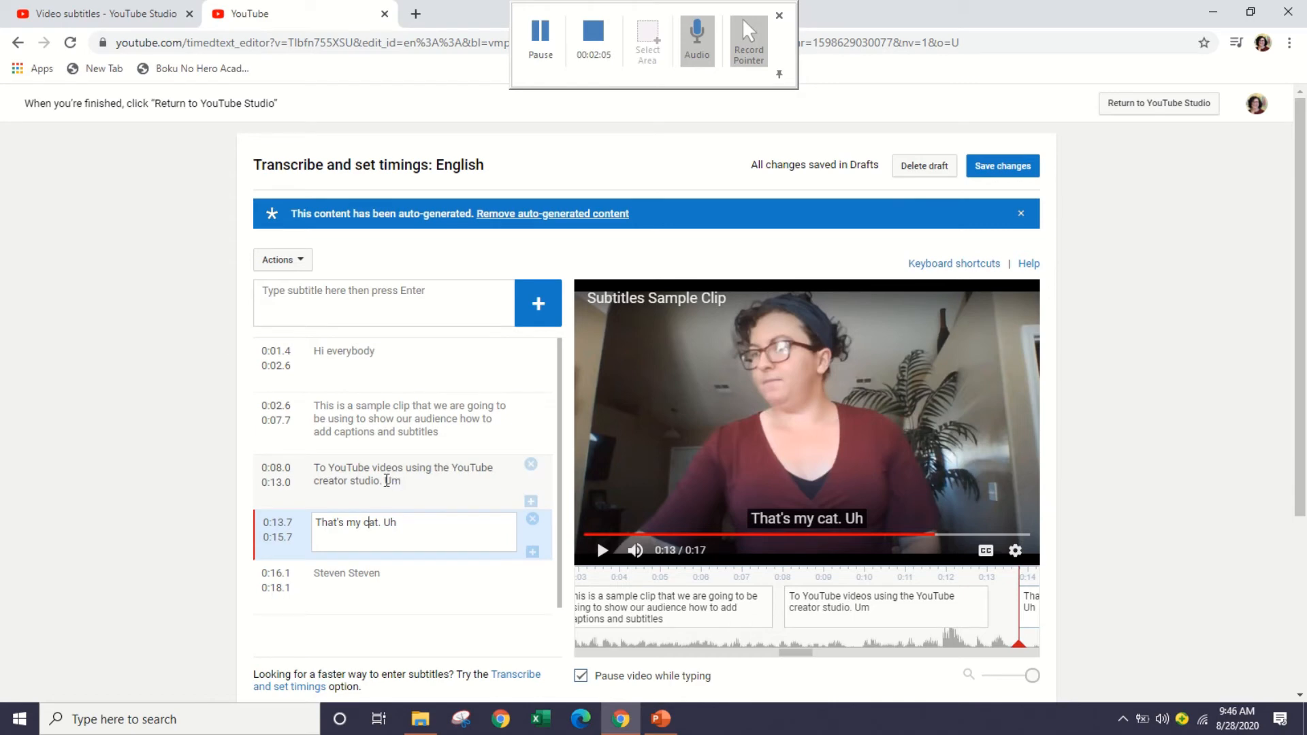
- Insert "[clatter offscreen]" before "Um" in the caption that starts at 0:08.0
click(386, 481)
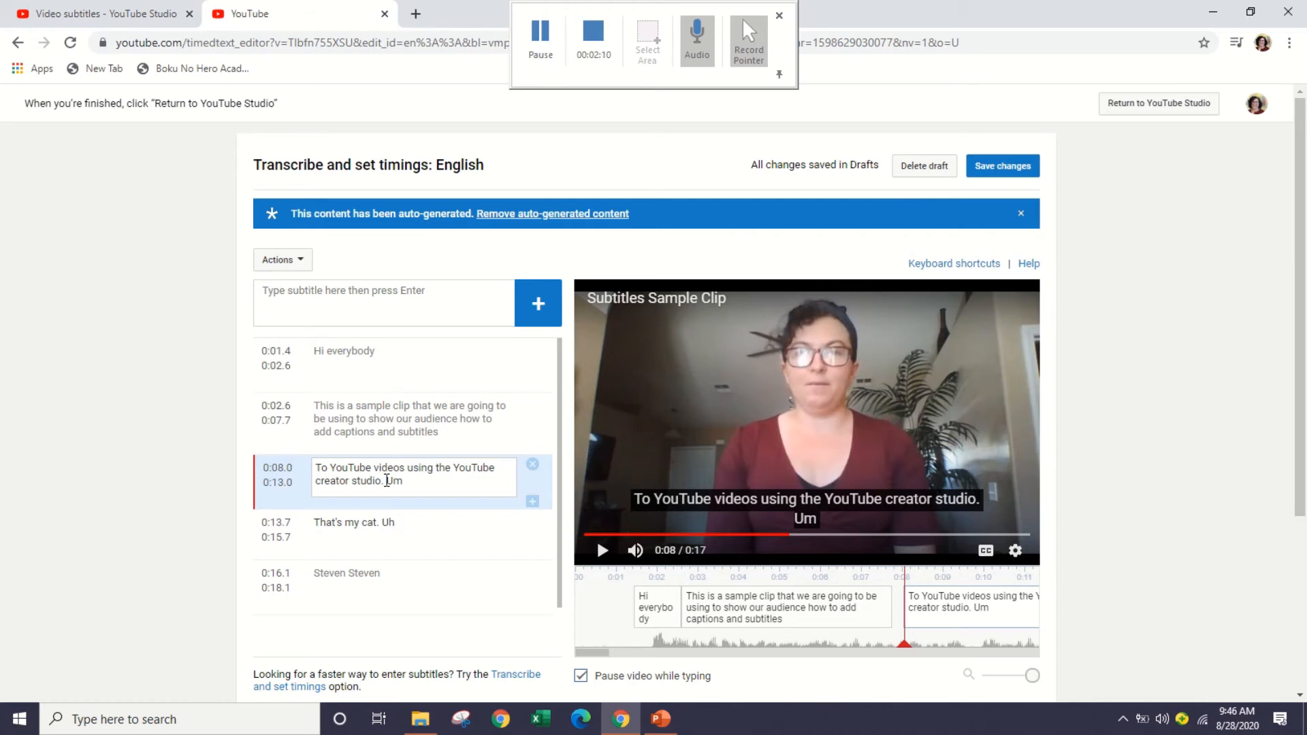
text([)
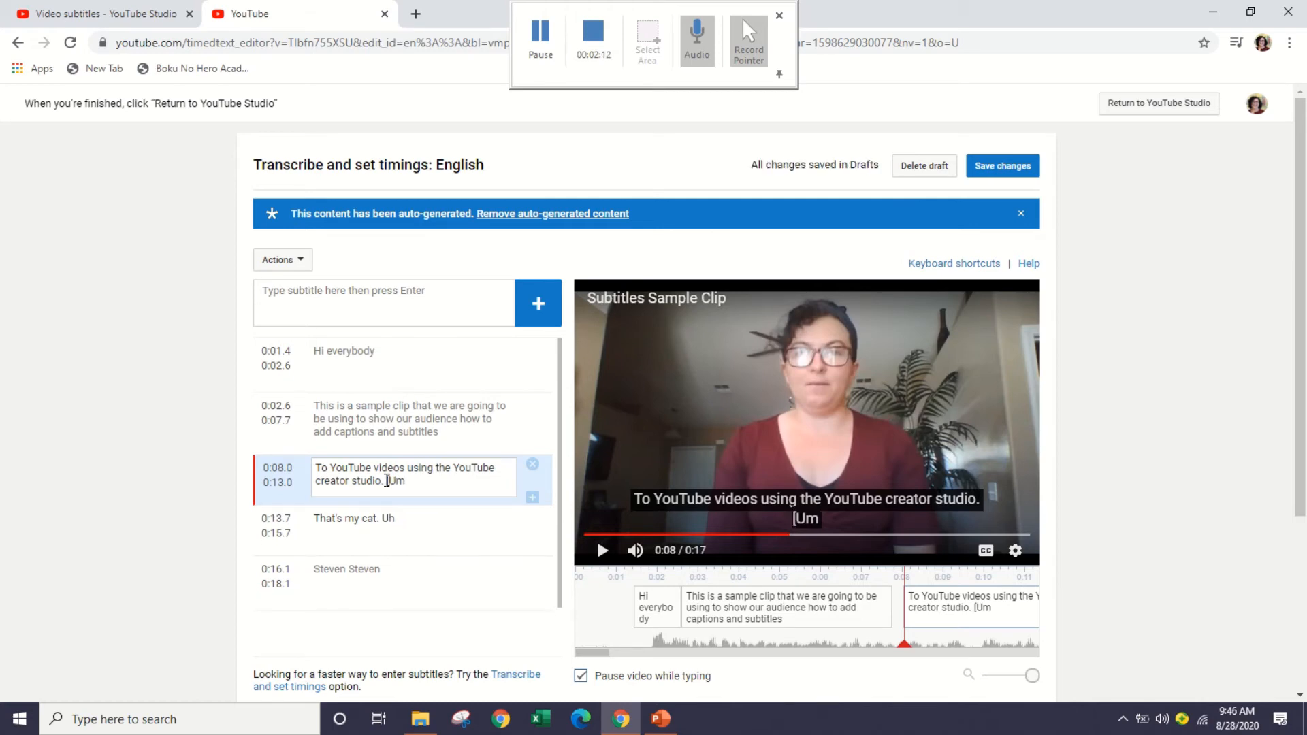
text(clate)
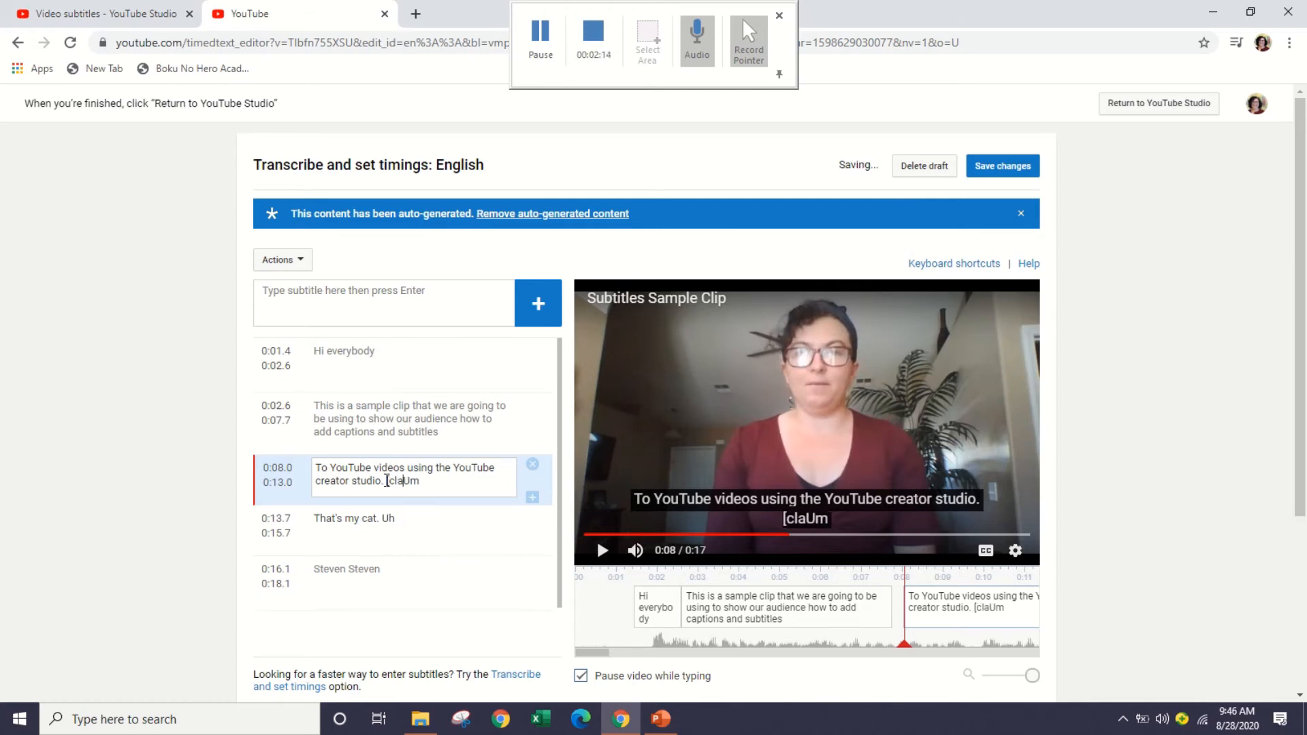
key(BackSpace)
key(BackSpace)
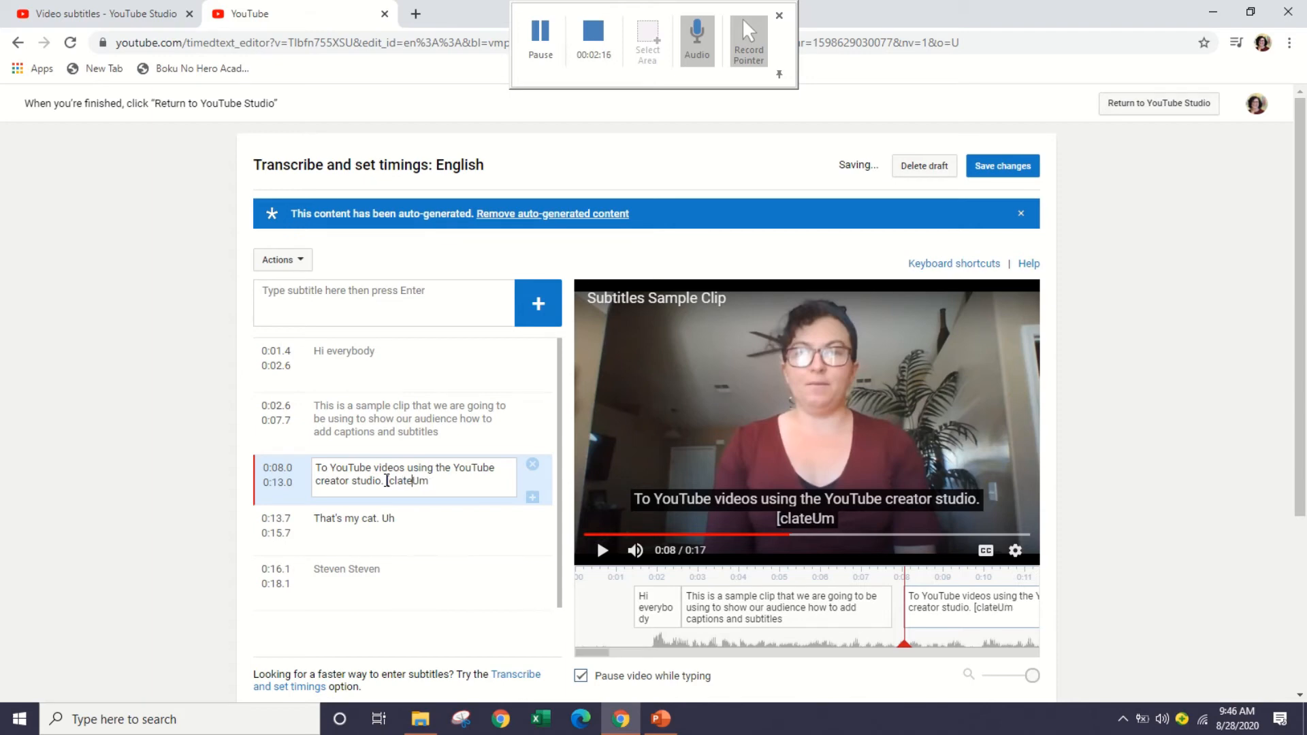
key(BackSpace)
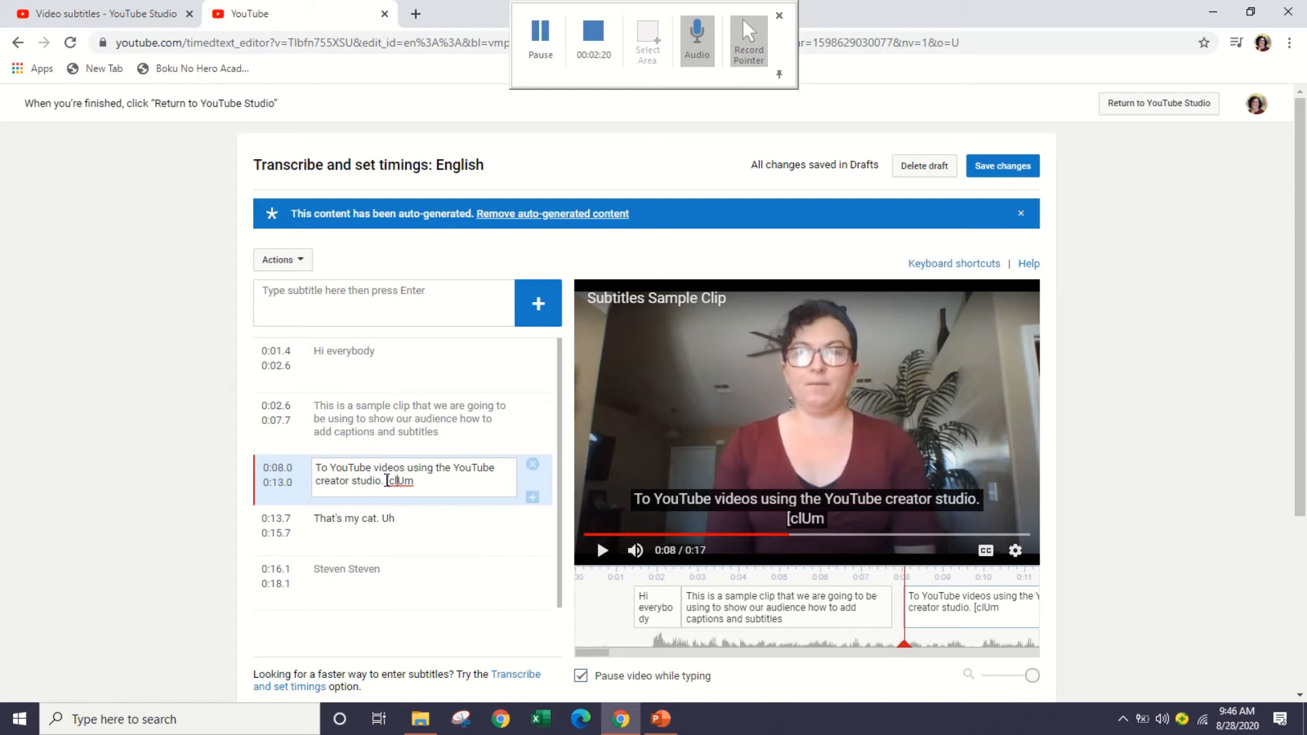
text(att)
text(er offsc)
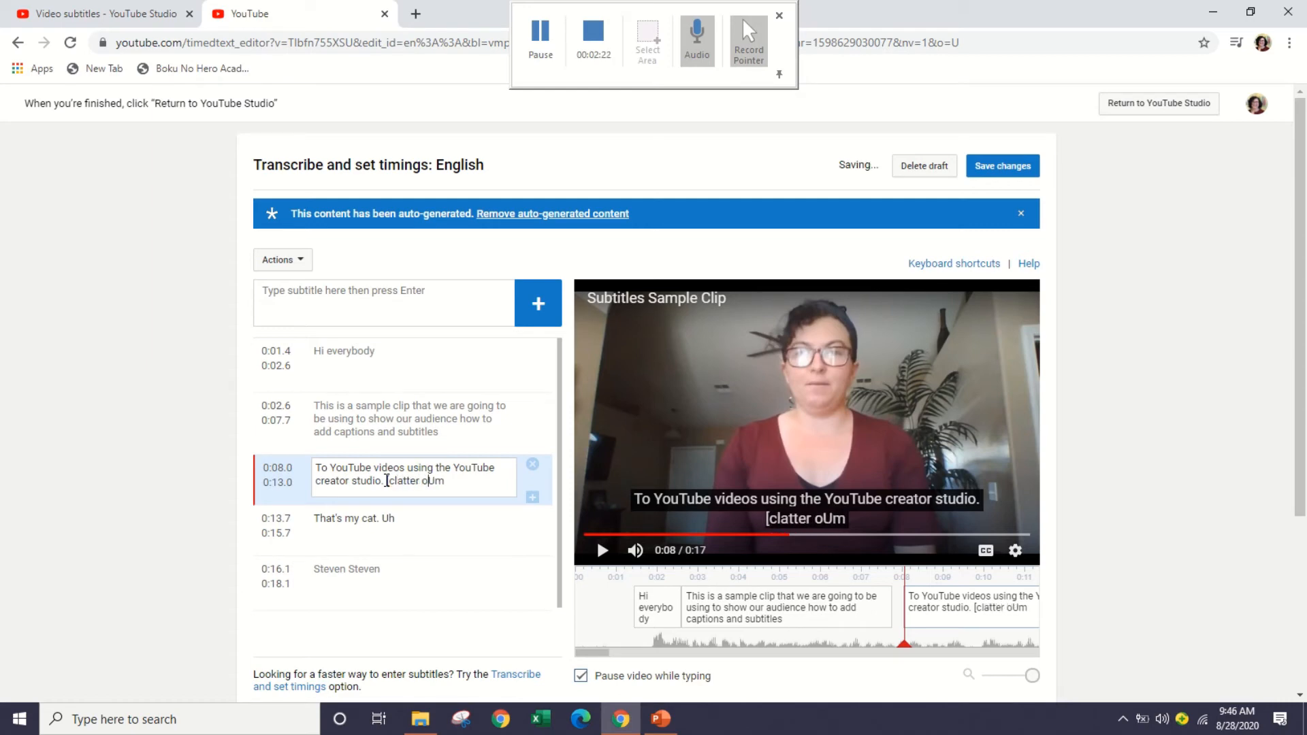
text(reen)
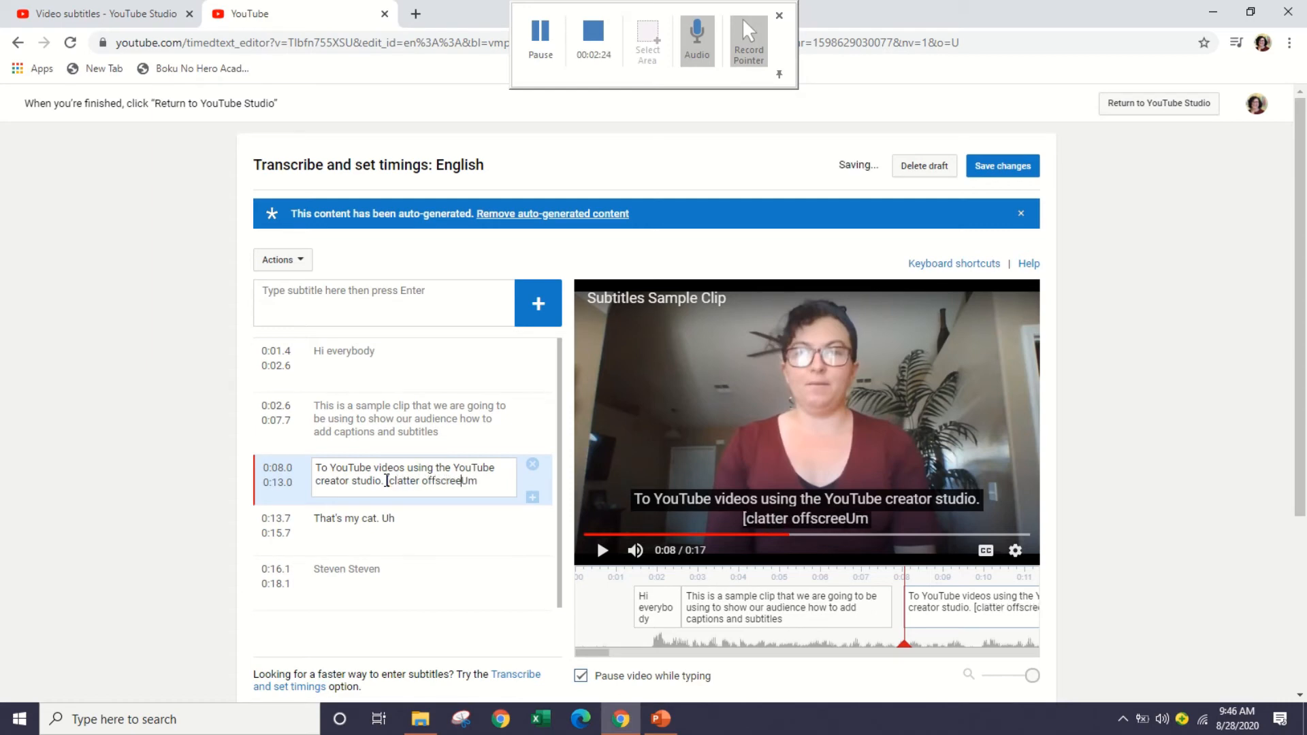
text(])
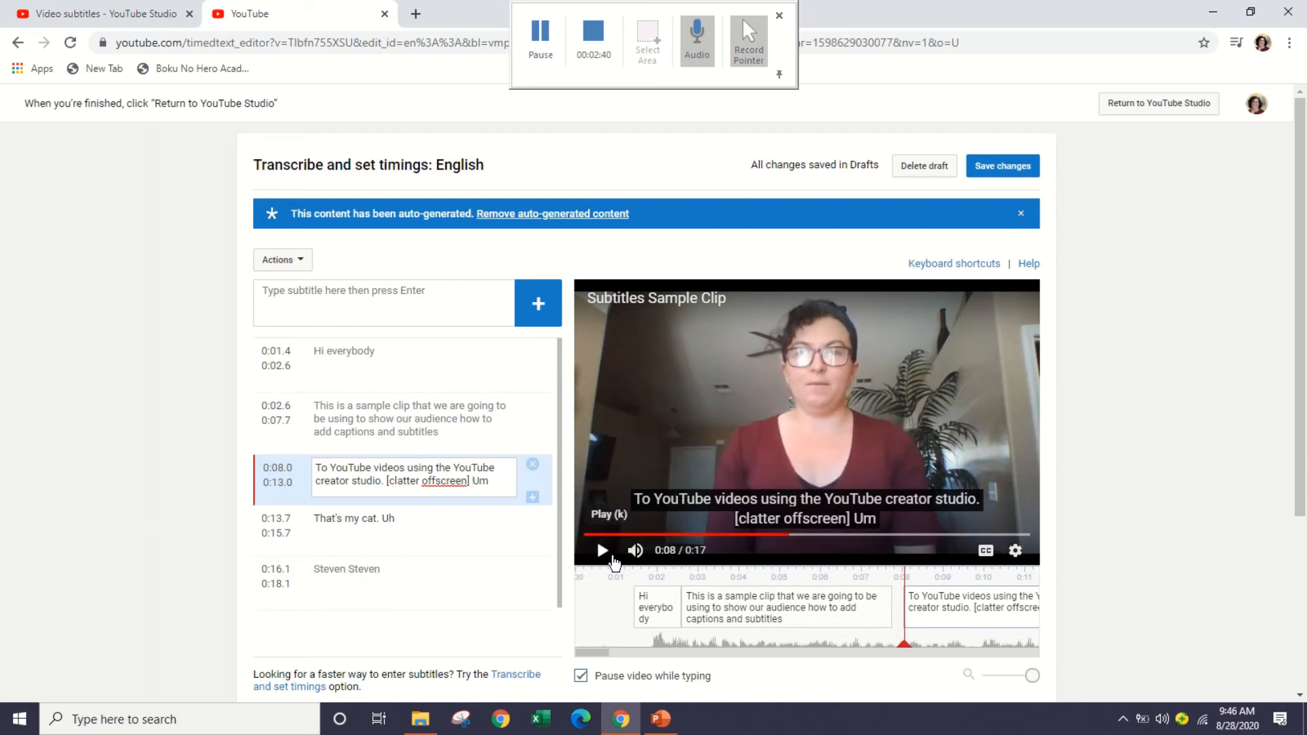
- Replay the opening of the clip and shorten the "This is a sample clip" caption to end at 0:05.9
click(594, 536)
click(602, 551)
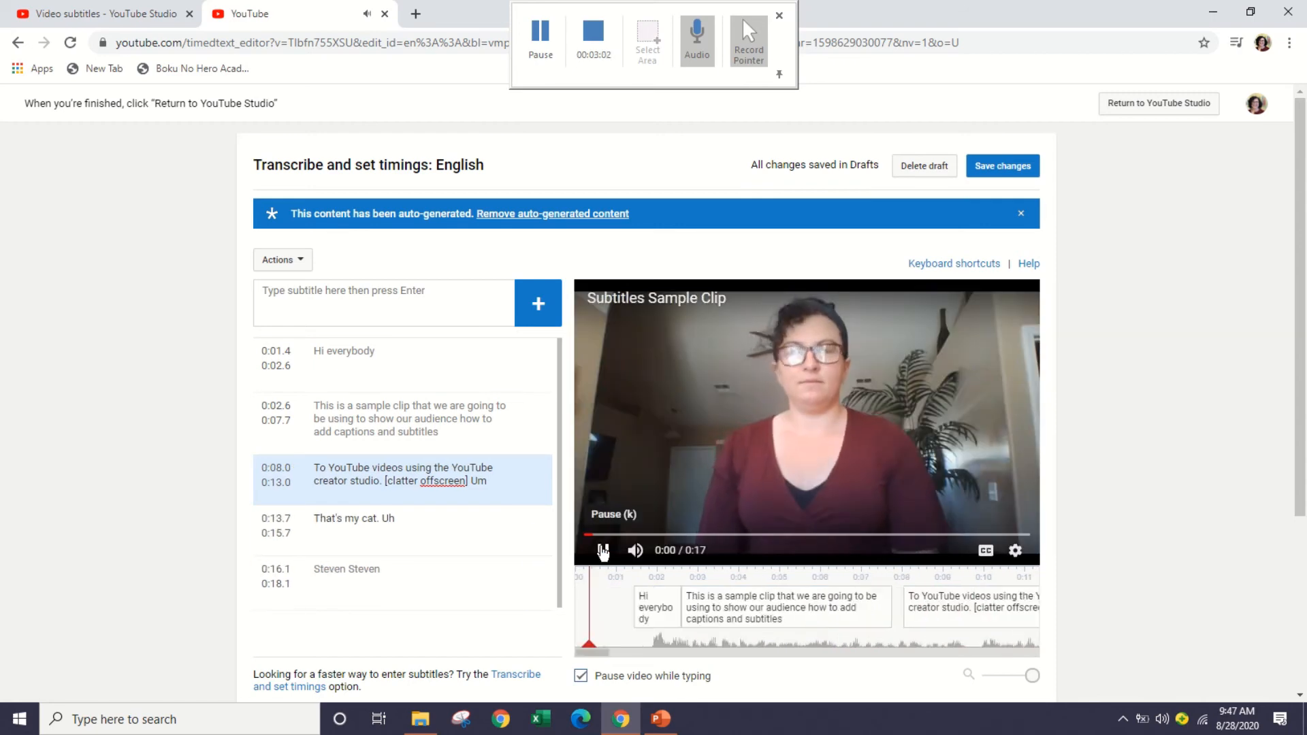
click(603, 551)
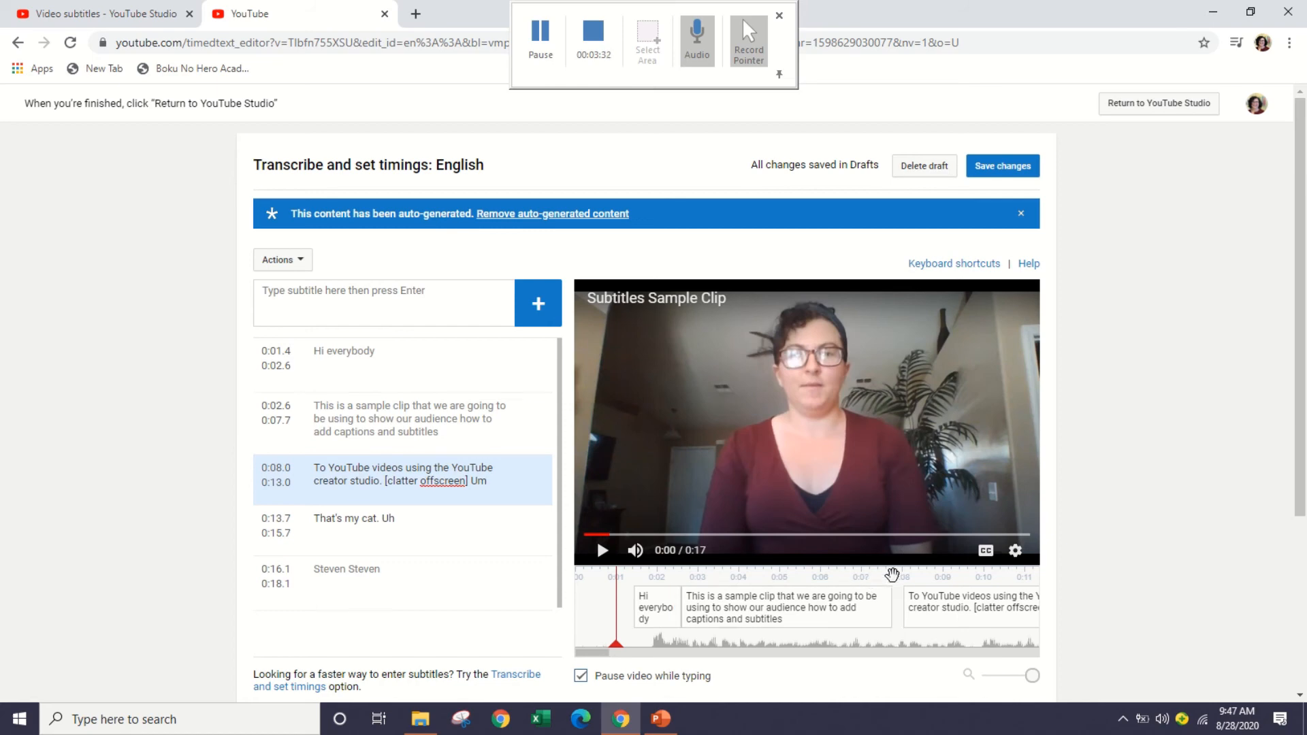
mouse_move(892, 608)
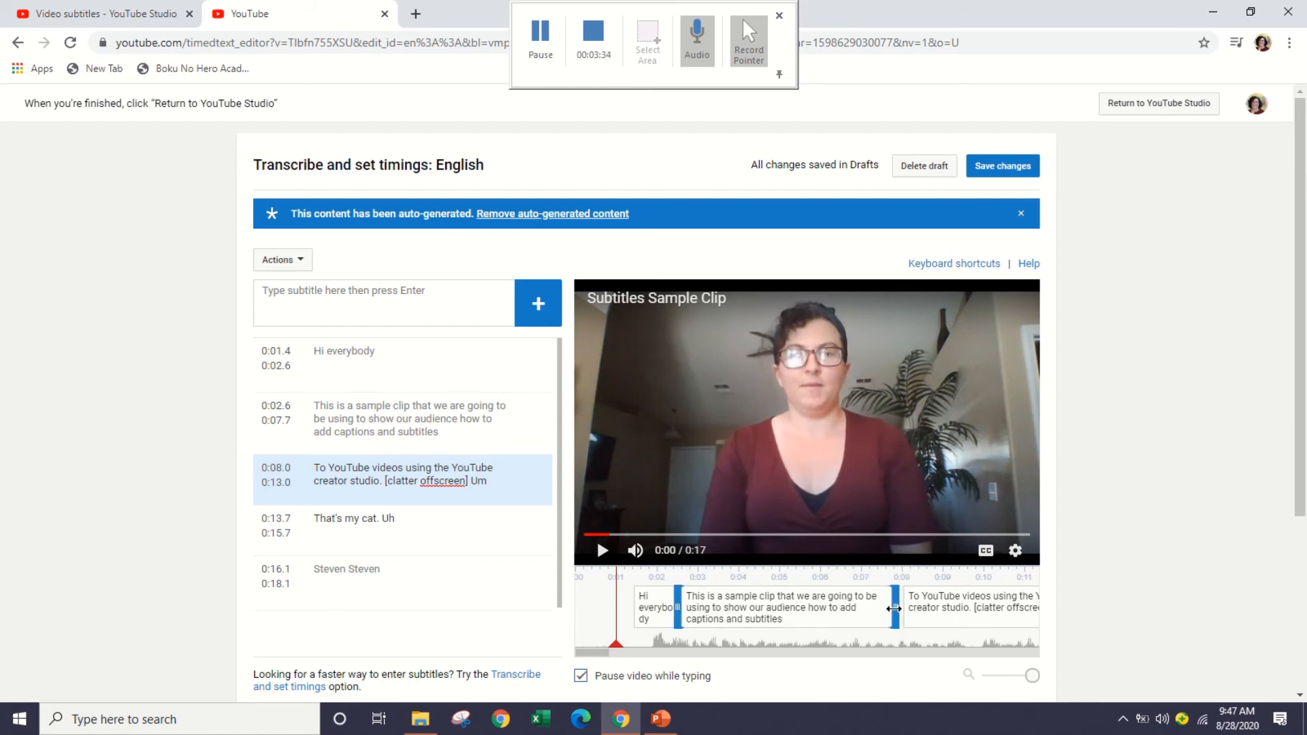
drag(894, 608, 821, 603)
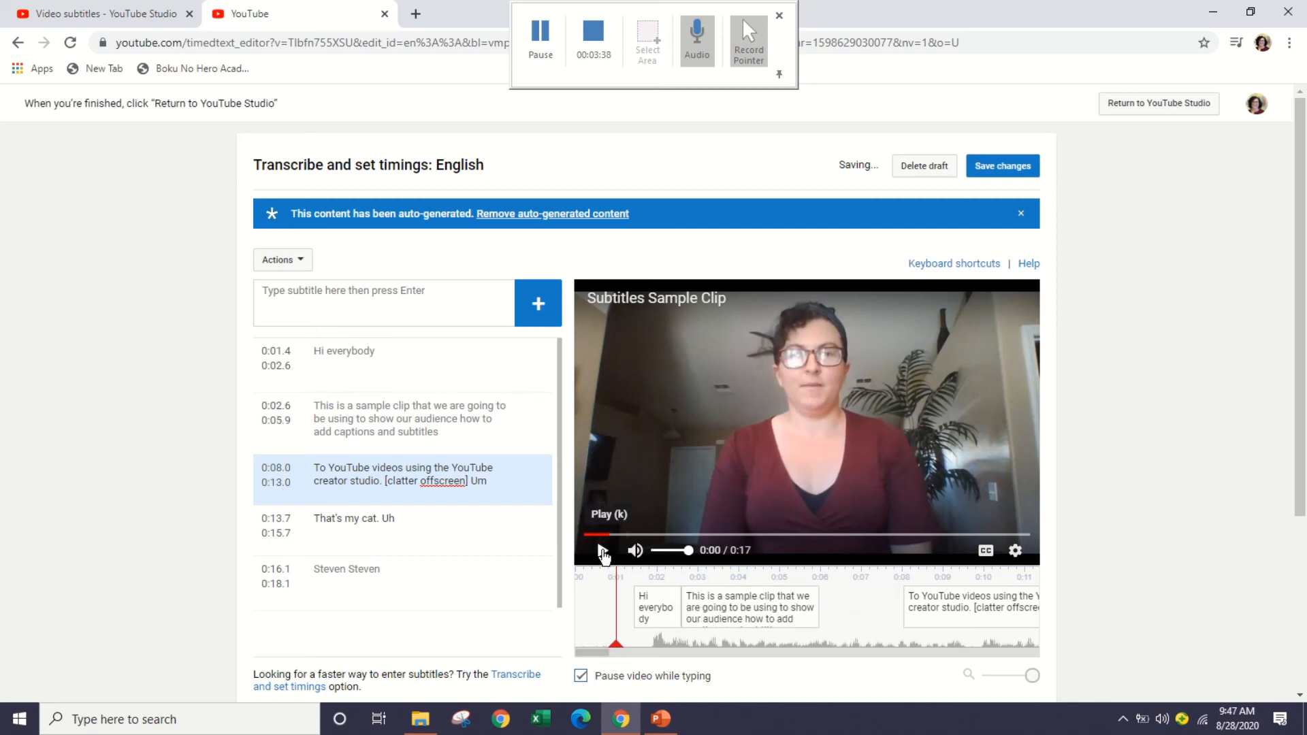
- Check the caption timing in playback and extend the "This is a sample clip" caption to end at 0:07.9
click(602, 552)
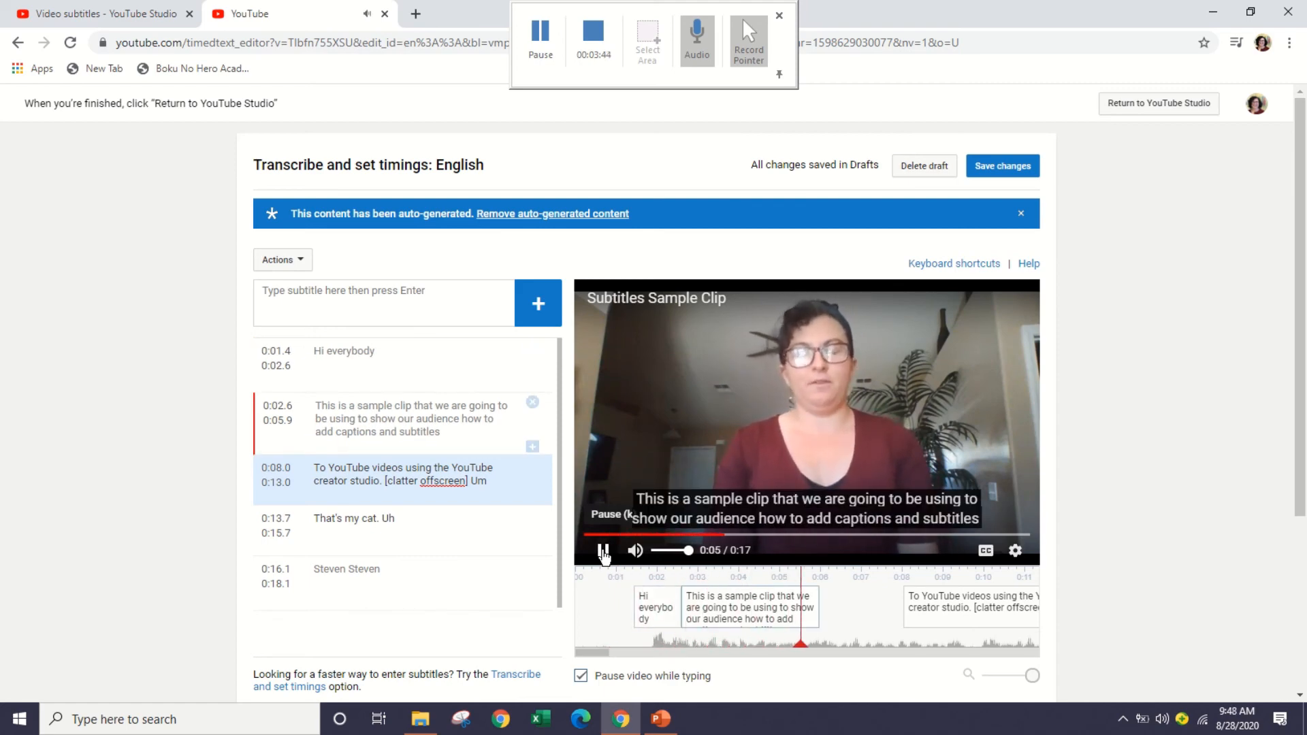
click(603, 551)
mouse_move(730, 605)
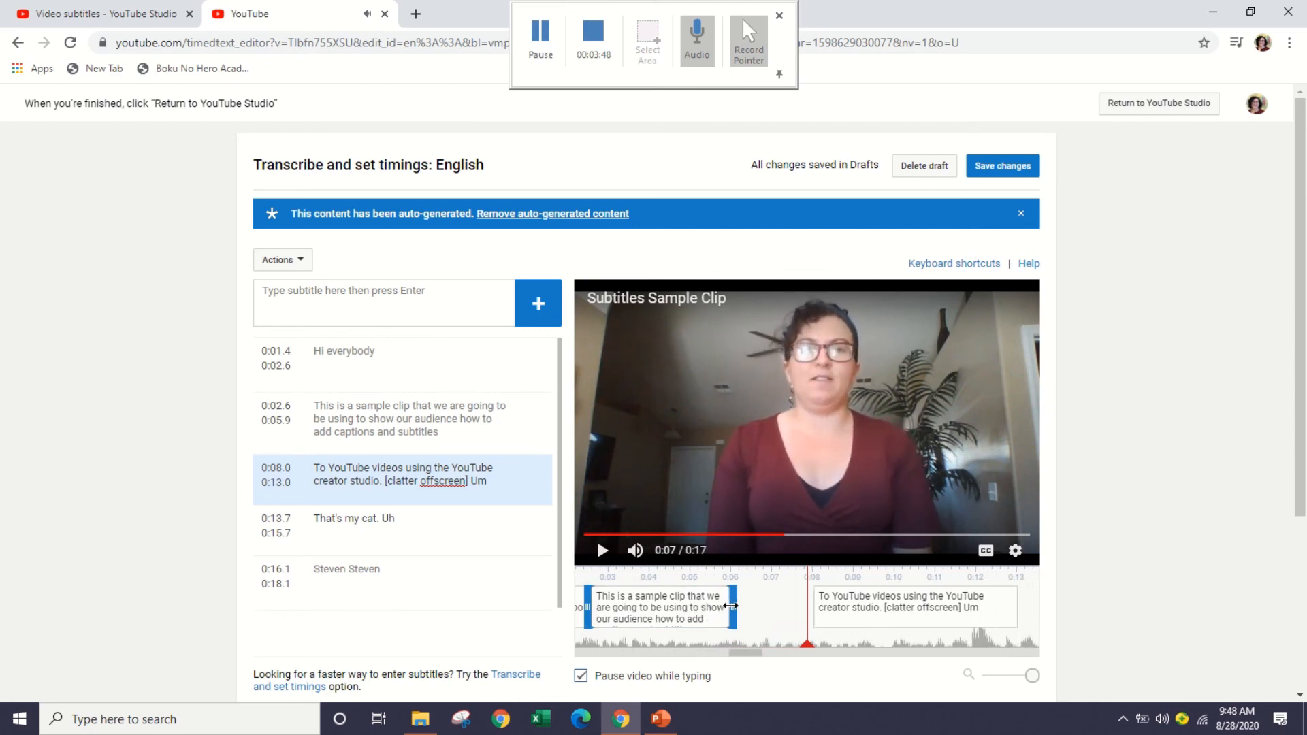
drag(730, 605, 804, 616)
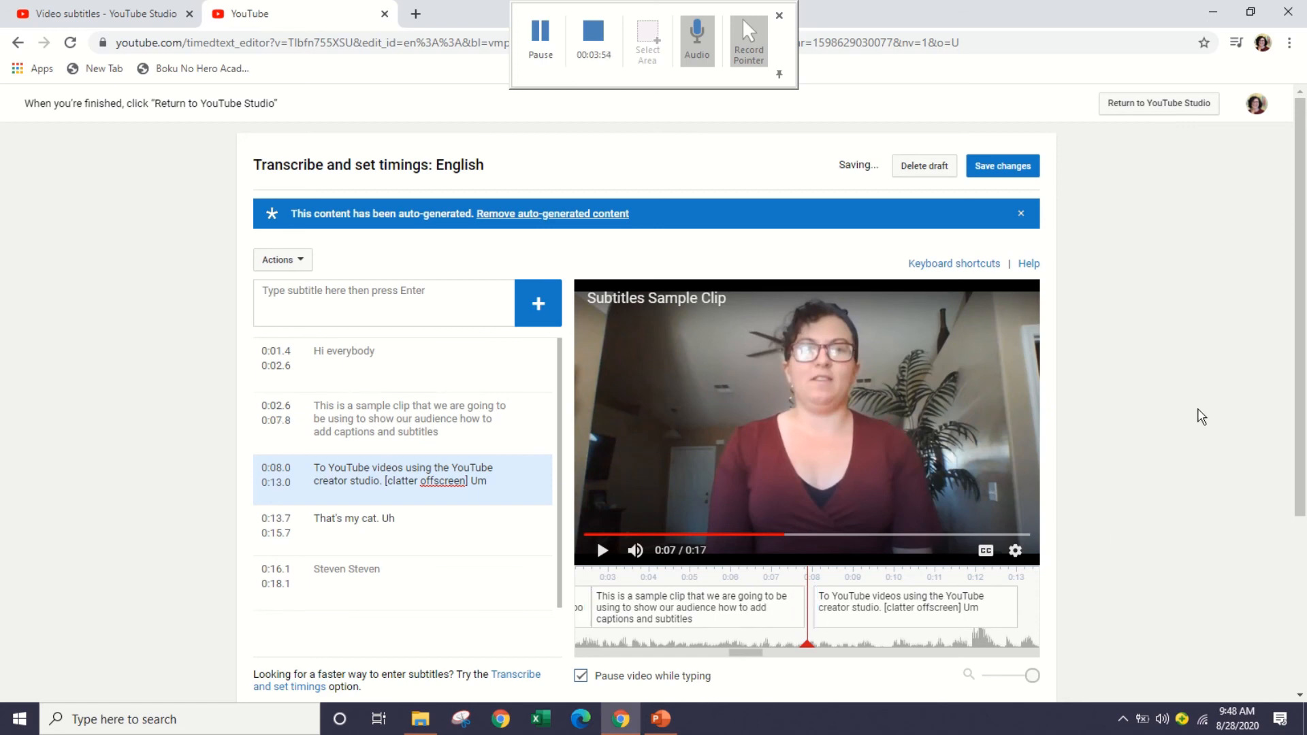
mouse_move(802, 610)
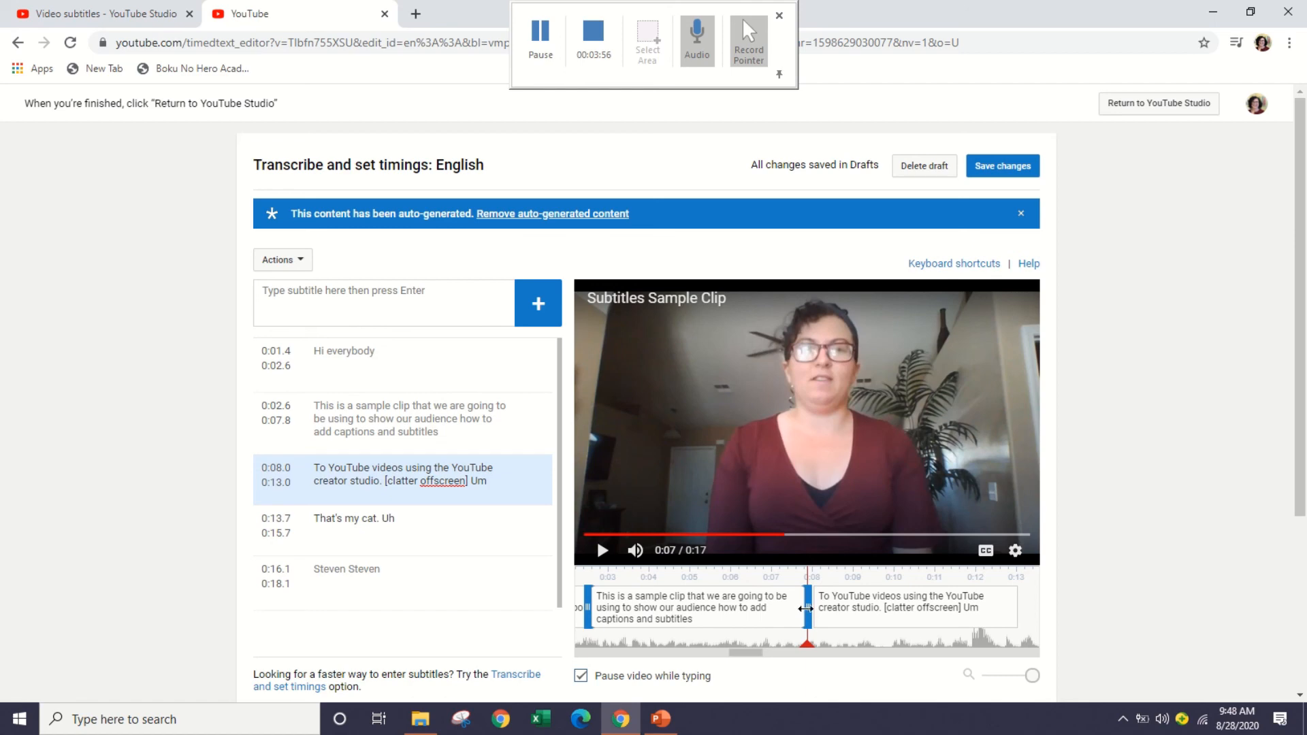
drag(807, 606, 810, 605)
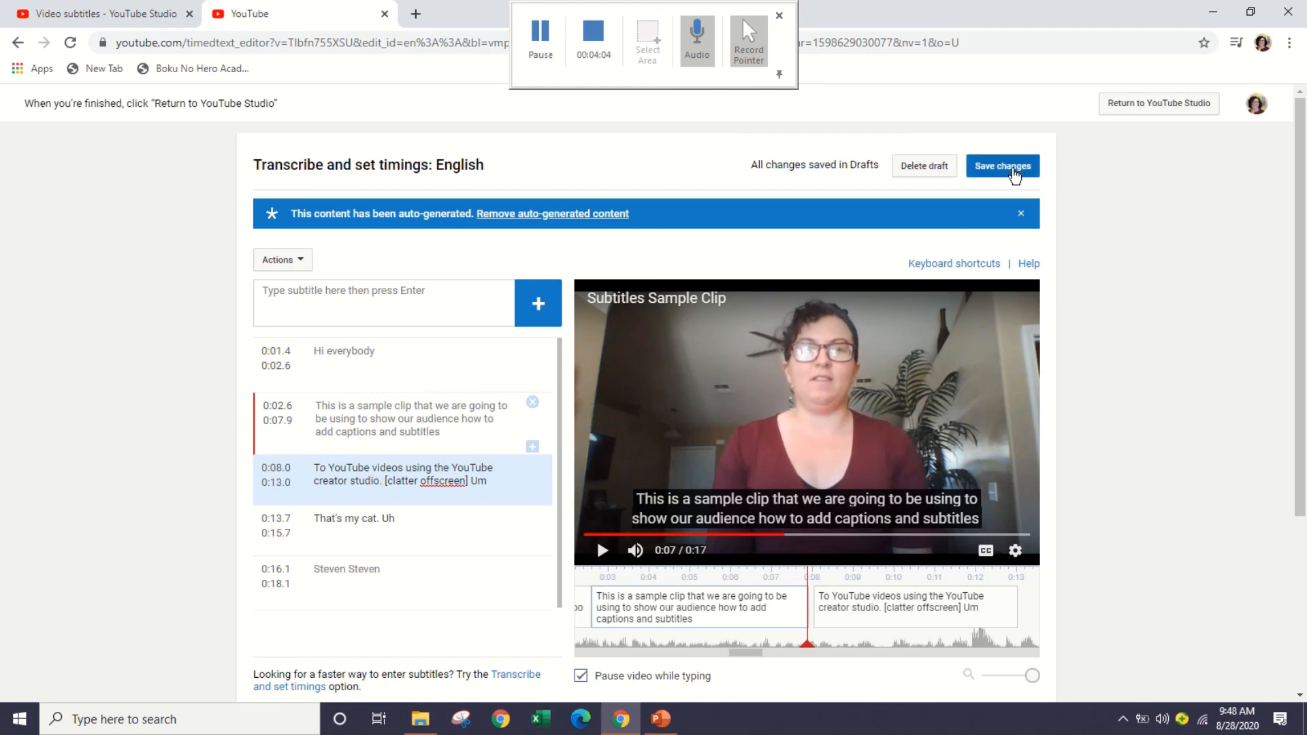
- Save and publish the English subtitles, and play the clip with captions turned on
click(1013, 171)
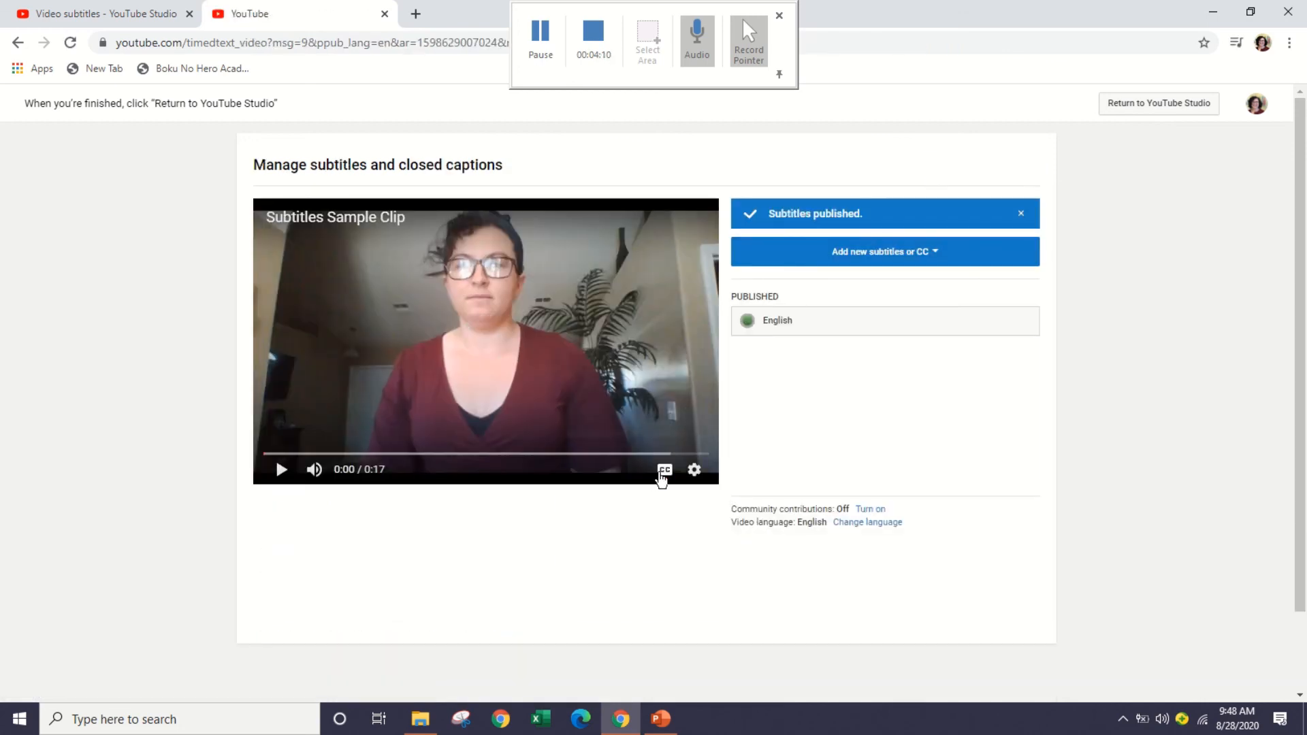
click(663, 471)
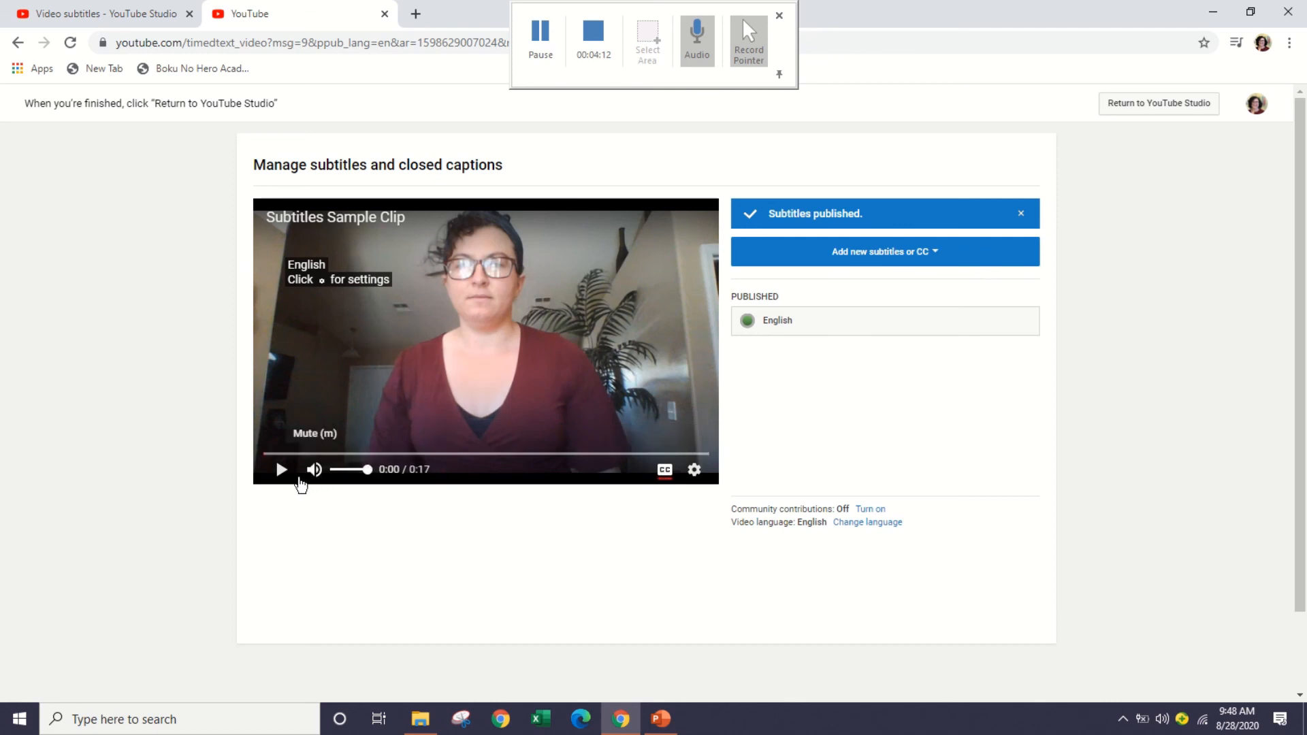
click(281, 471)
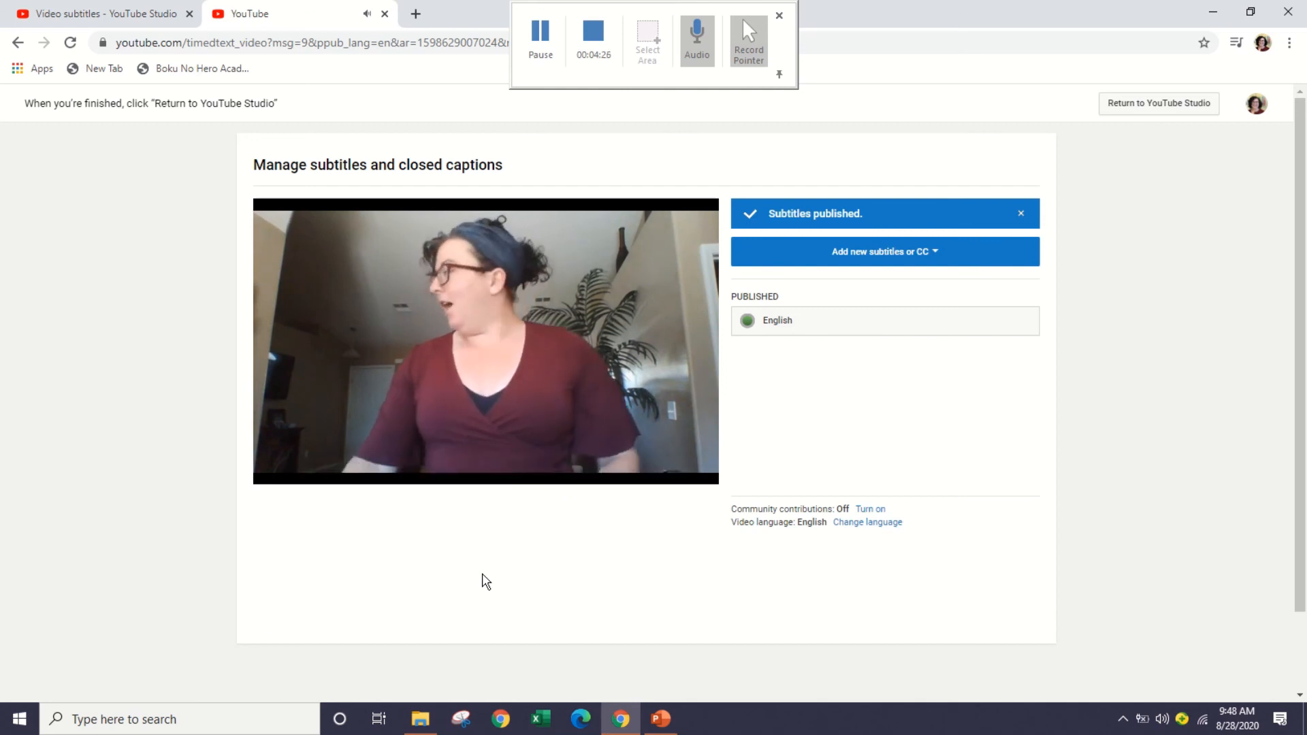
mouse_move(271, 471)
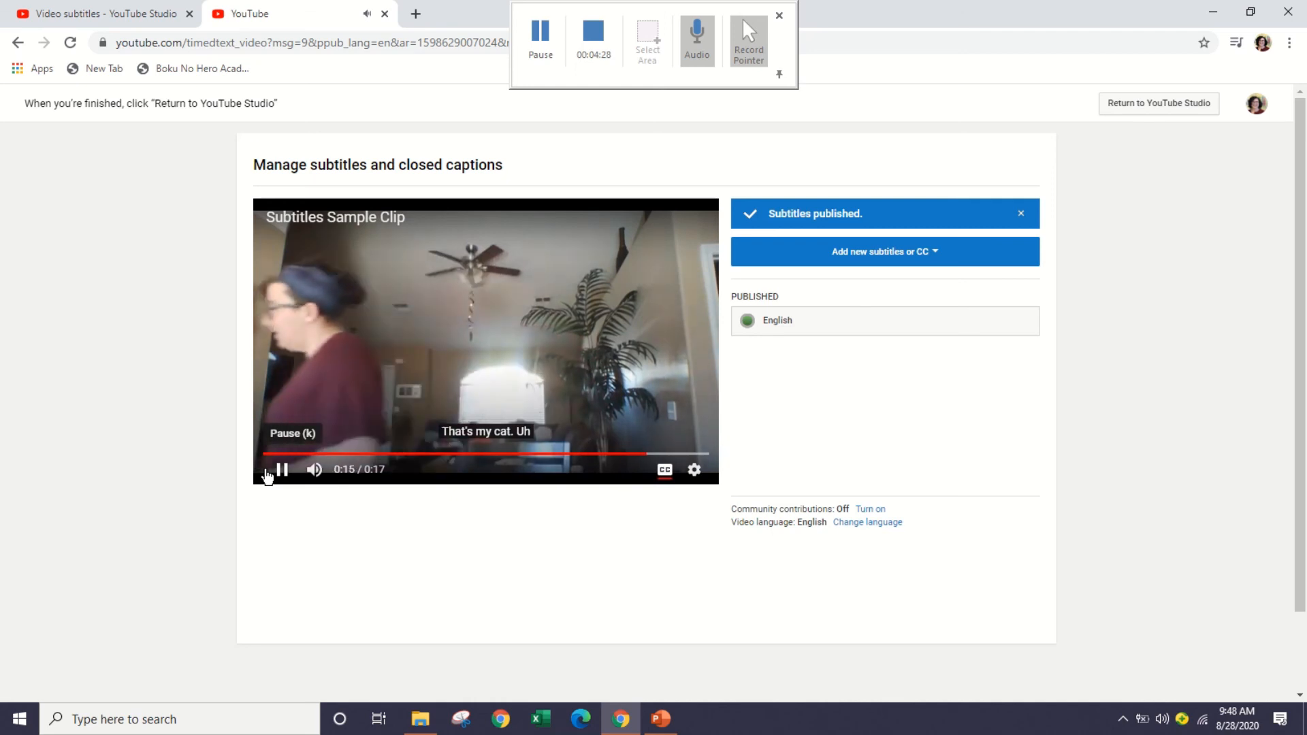